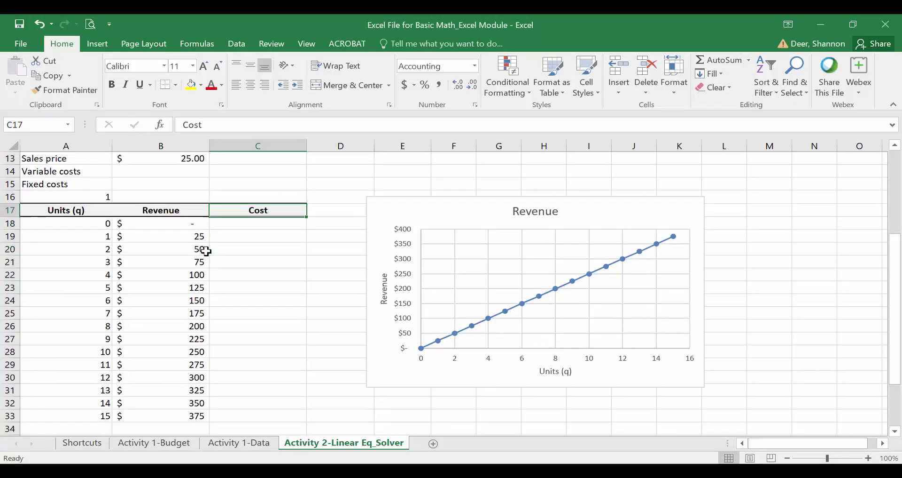
# Step: Enter 10 as the variable cost in B14 and 500 as the fixed costs in B15
pyautogui.press('Down')
pyautogui.press('Down')
pyautogui.press('Down')
pyautogui.press('Down')
pyautogui.press('Down')
pyautogui.press('Down')
pyautogui.press('Down')
pyautogui.press('Down')
pyautogui.press('Down')
pyautogui.press('Down')
pyautogui.press('Down')
pyautogui.press('Down')
pyautogui.press('Down')
pyautogui.press('Down')
pyautogui.press('Down')
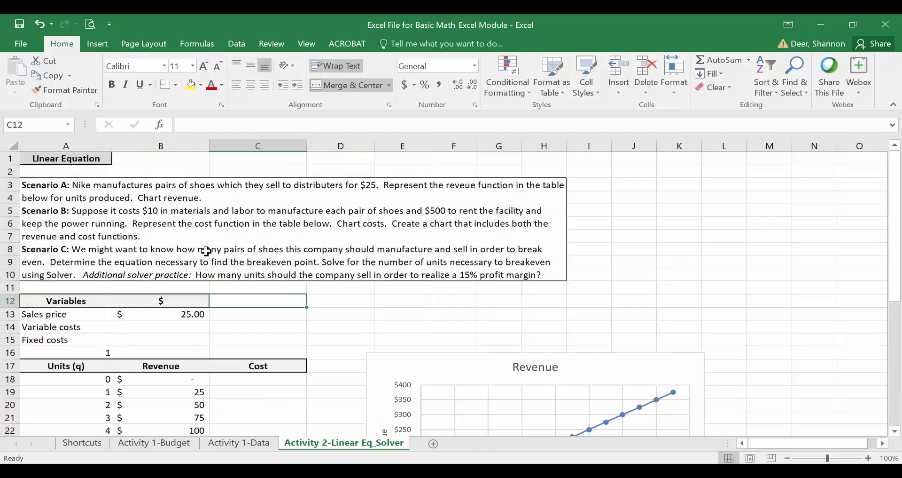
pyautogui.press('Up')
pyautogui.press('Up')
pyautogui.press('Up')
pyautogui.press('Left')
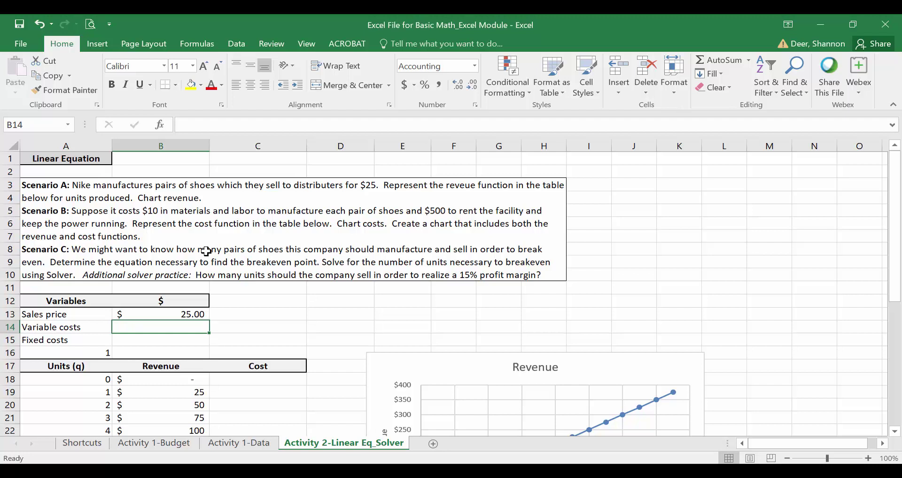
pyautogui.write('10')
pyautogui.press('Return')
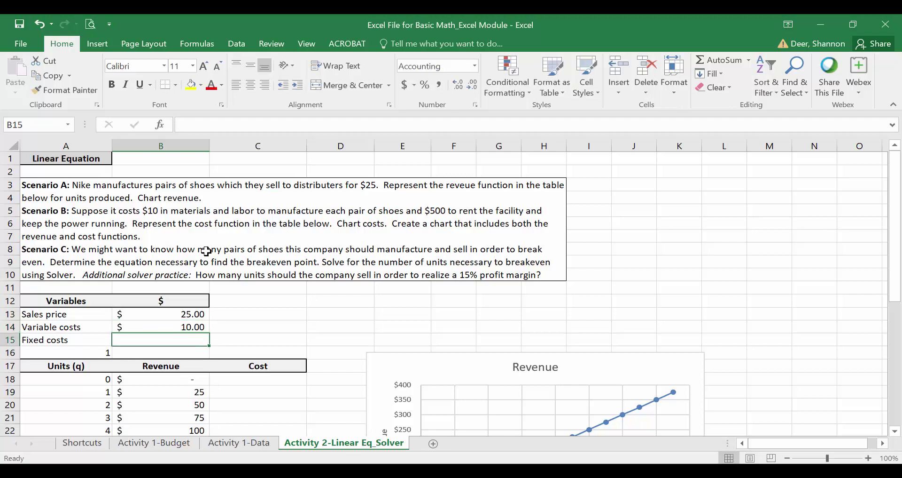
pyautogui.write('500')
pyautogui.press('Return')
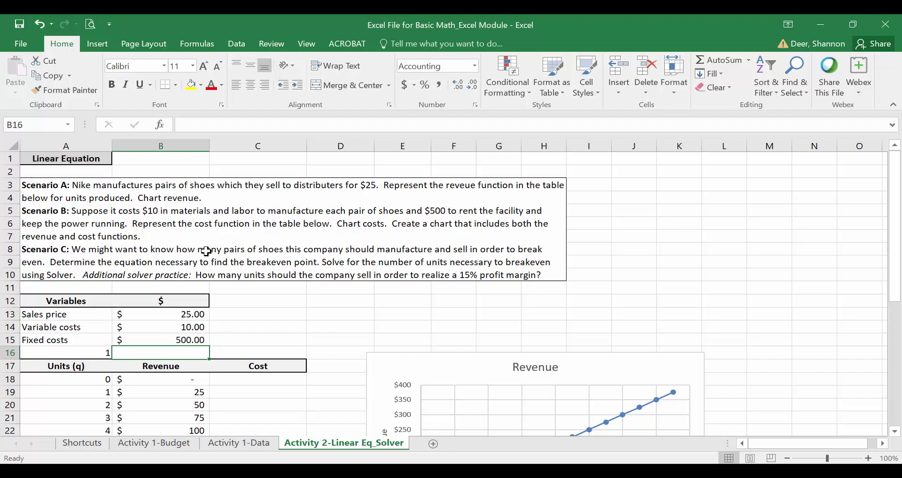
pyautogui.press('Down')
pyautogui.press('Down')
pyautogui.press('Right')
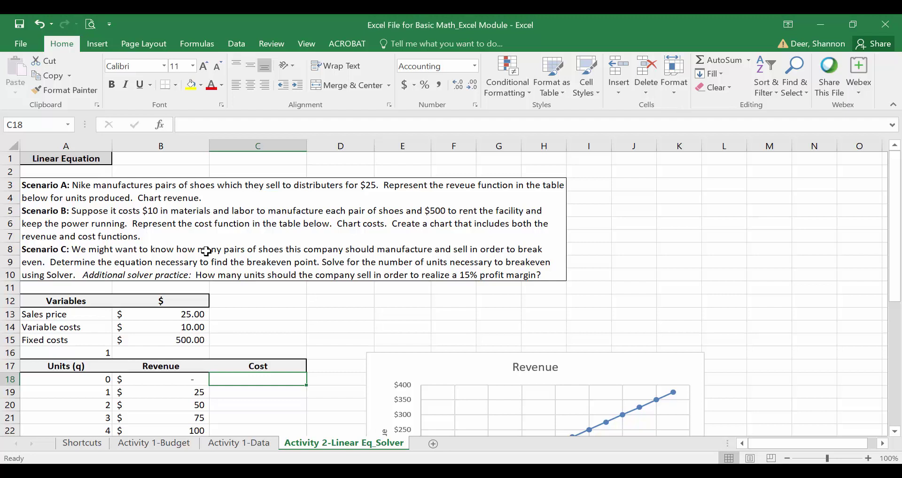
# Step: Build the formula =B14*A18+B15 in C18 by pointing at the cells
pyautogui.write('=')
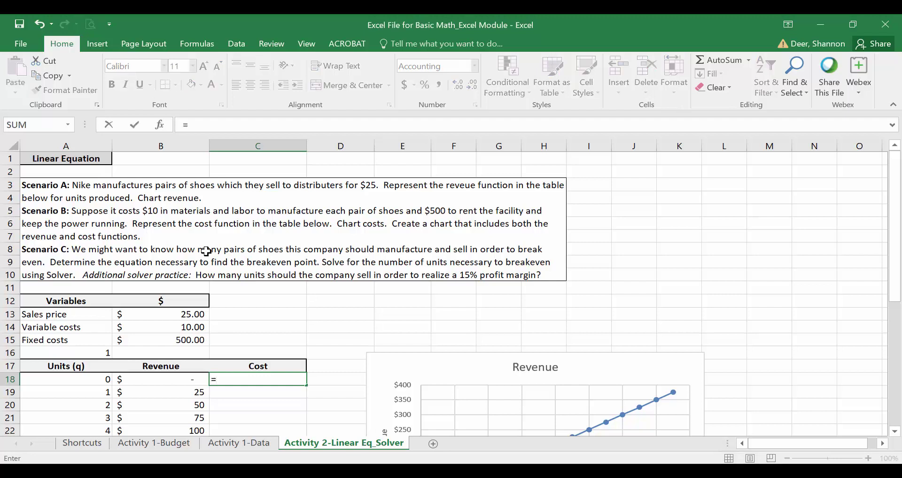
pyautogui.press('Left')
pyautogui.press('Up')
pyautogui.press('Up')
pyautogui.press('Up')
pyautogui.press('Up')
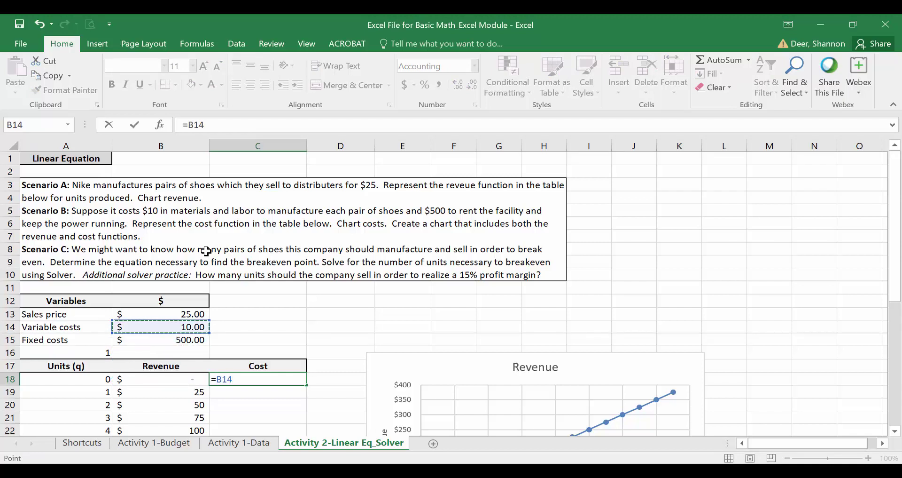
pyautogui.write('*')
pyautogui.press('Left')
pyautogui.press('Left')
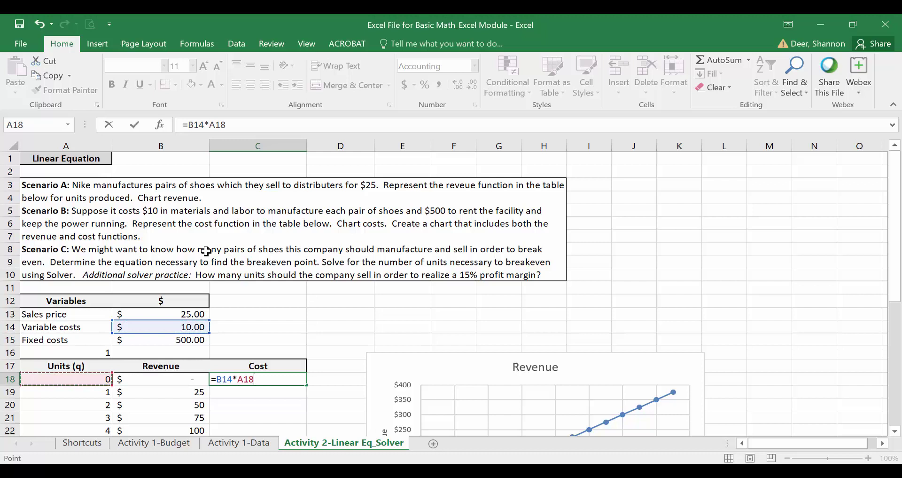
pyautogui.write('+')
pyautogui.press('Left')
pyautogui.press('Up')
pyautogui.press('Up')
pyautogui.press('Up')
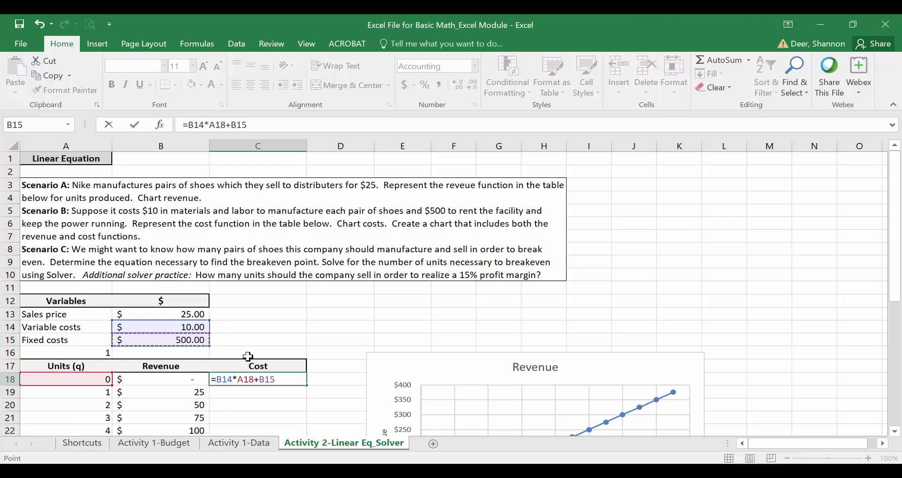
# Step: Make B14 and B15 absolute so C18 holds =$B$14*A18+$B$15, and commit it
pyautogui.click(218, 124)
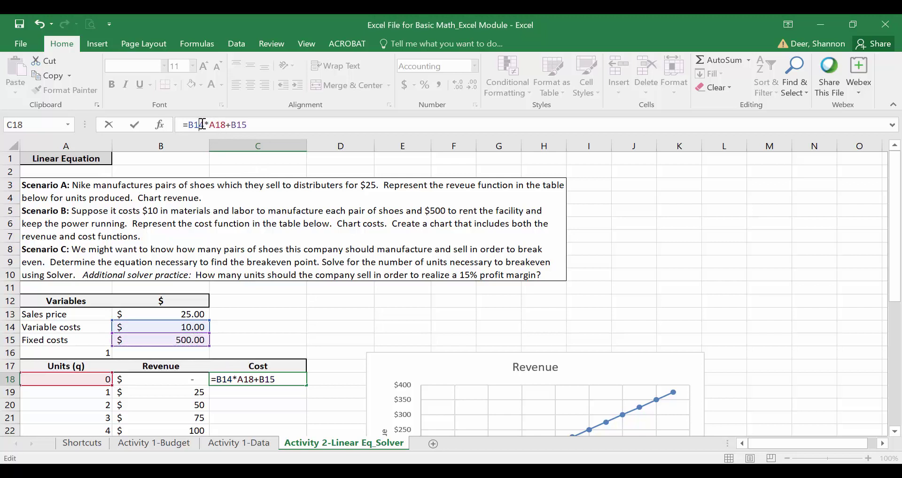
pyautogui.press('F4')
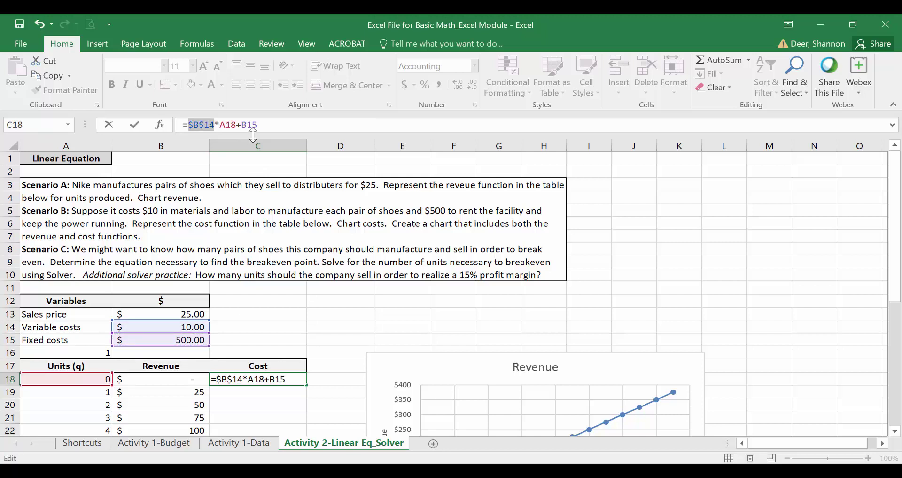
pyautogui.click(258, 125)
pyautogui.press('F4')
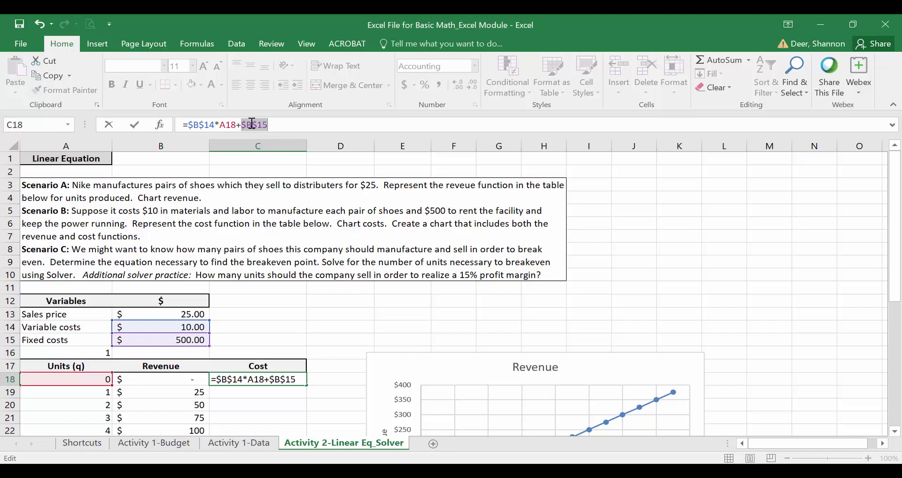
pyautogui.hotkey('ctrl', 'Return')
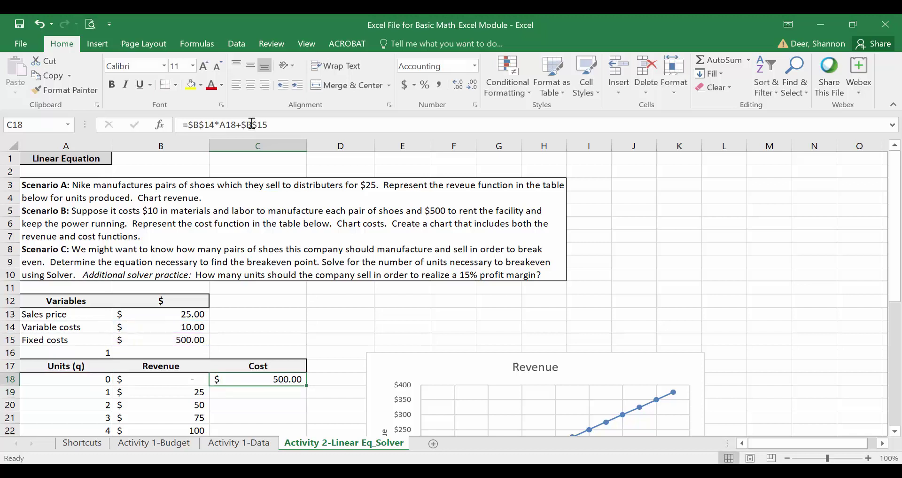
# Step: Copy the C18 Cost formula down the column to row 33
pyautogui.doubleClick(305, 384)
pyautogui.moveTo(896, 197); pyautogui.dragTo(893, 233)
pyautogui.click(254, 342)
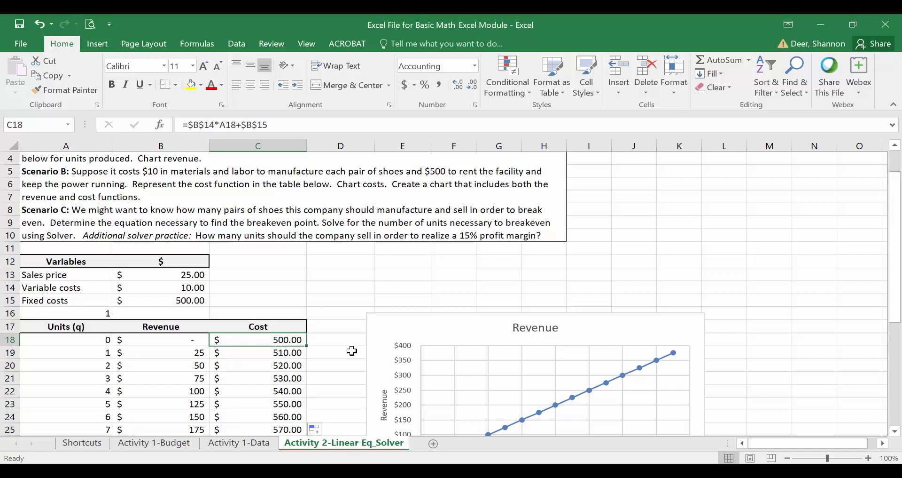
# Step: Extend the chart's data range from the Revenue column to include the Cost column C
pyautogui.click(350, 287)
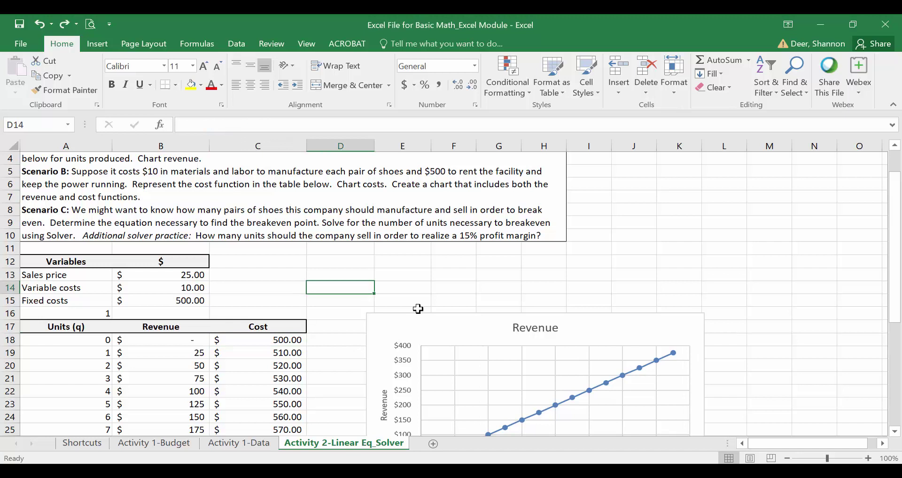
pyautogui.click(417, 327)
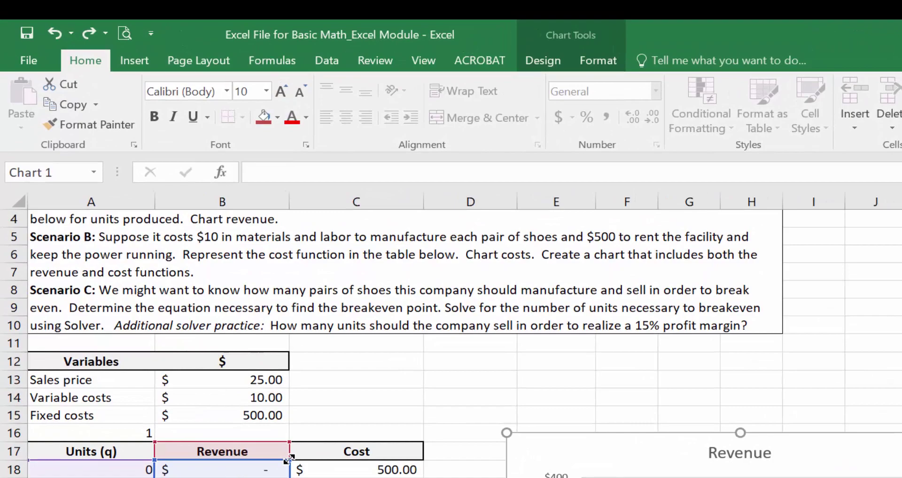
pyautogui.moveTo(288, 459); pyautogui.dragTo(382, 456)
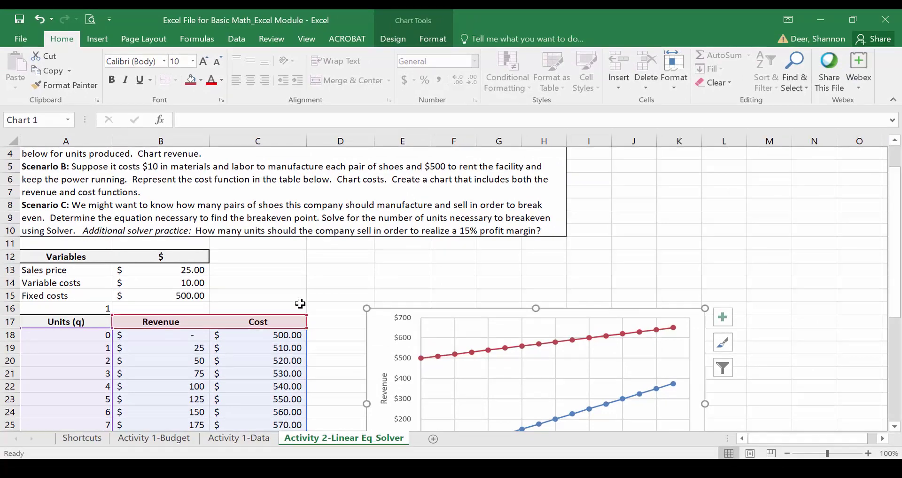
pyautogui.click(293, 290)
pyautogui.press('Down')
pyautogui.press('Down')
pyautogui.press('Down')
pyautogui.press('Down')
pyautogui.press('Down')
pyautogui.press('Down')
pyautogui.press('Down')
pyautogui.press('Down')
pyautogui.press('Down')
pyautogui.press('Down')
pyautogui.press('Down')
pyautogui.press('Down')
pyautogui.press('Down')
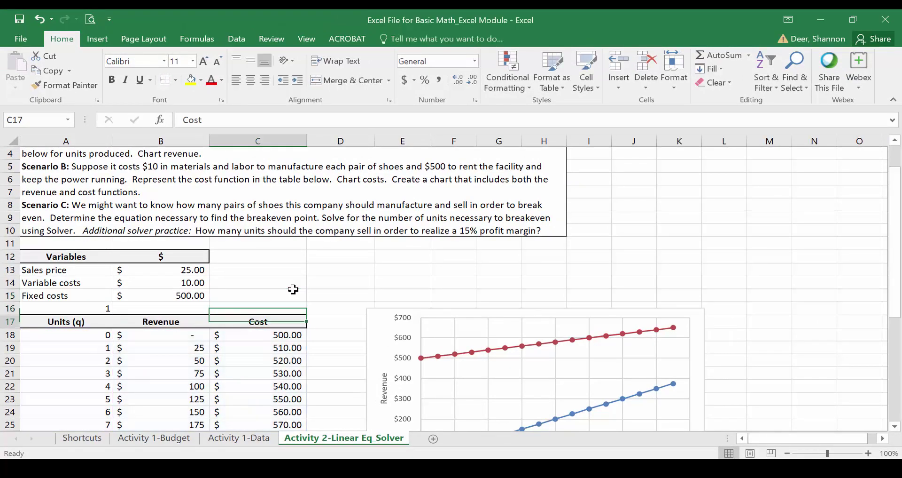
# Step: Replace the vertical axis title's linked reference with the text 'Revenue & Costs'
pyautogui.scroll(-2, 293, 289)
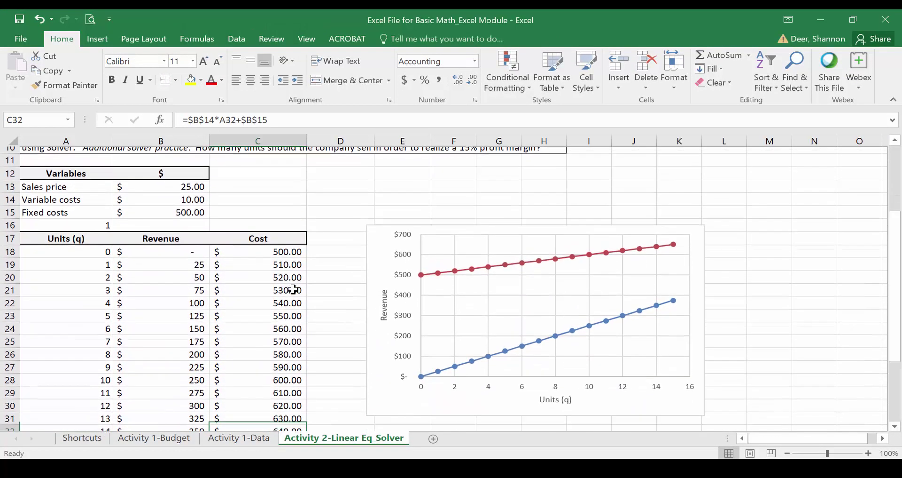
pyautogui.click(384, 281)
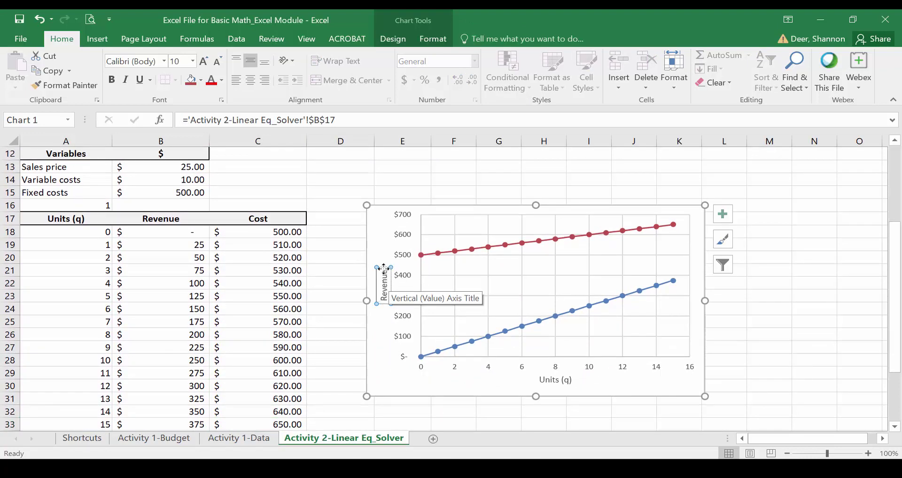
pyautogui.press('Escape')
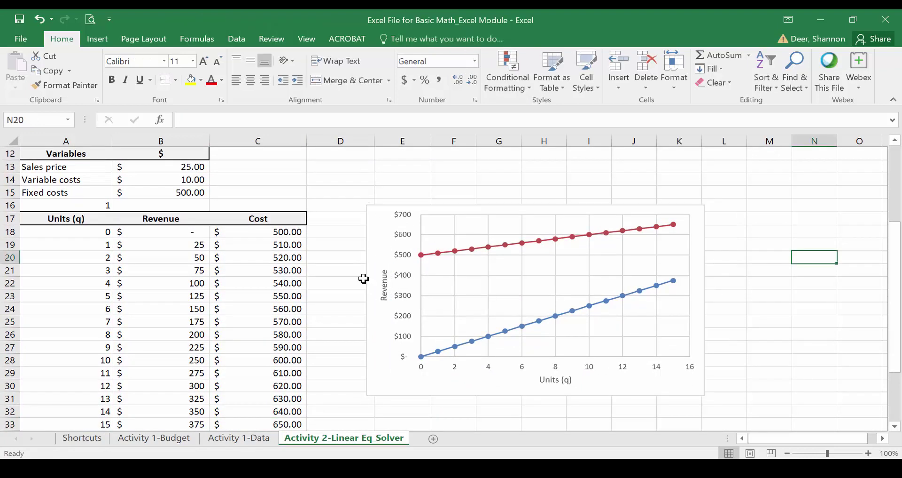
pyautogui.click(390, 286)
pyautogui.moveTo(345, 123); pyautogui.dragTo(216, 108)
pyautogui.write('Revenue & Costs')
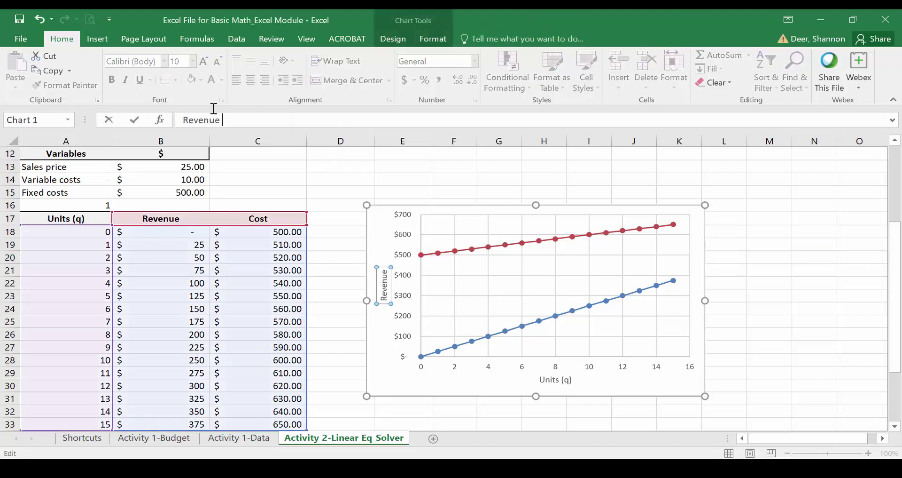
pyautogui.click(325, 193)
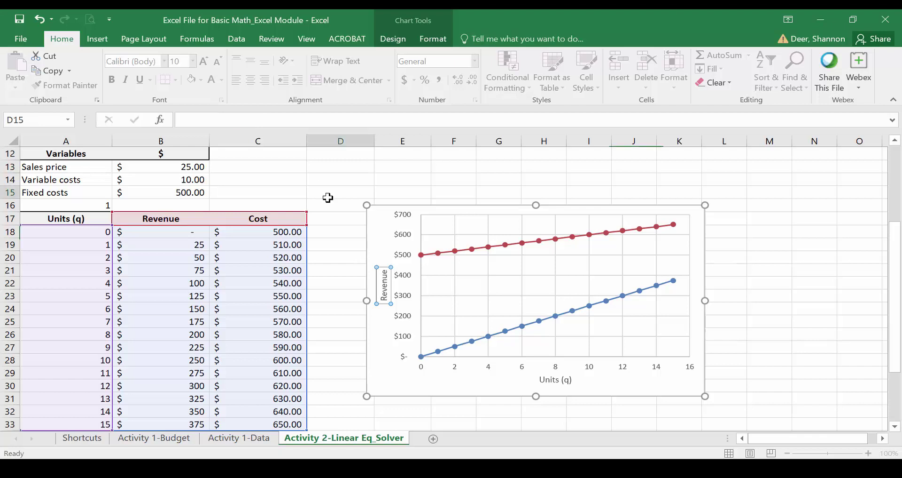